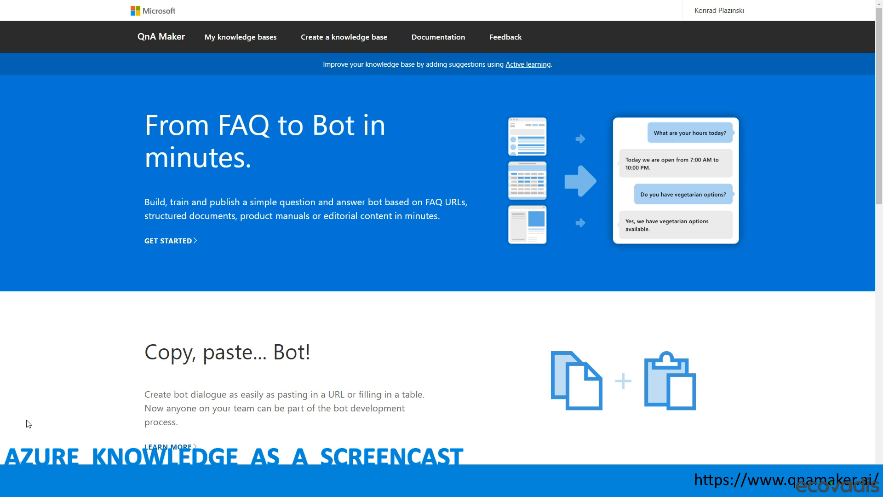
# Open the knowledge base creation page and start creating a QnA service in Microsoft Azure
pyautogui.click(244, 158)
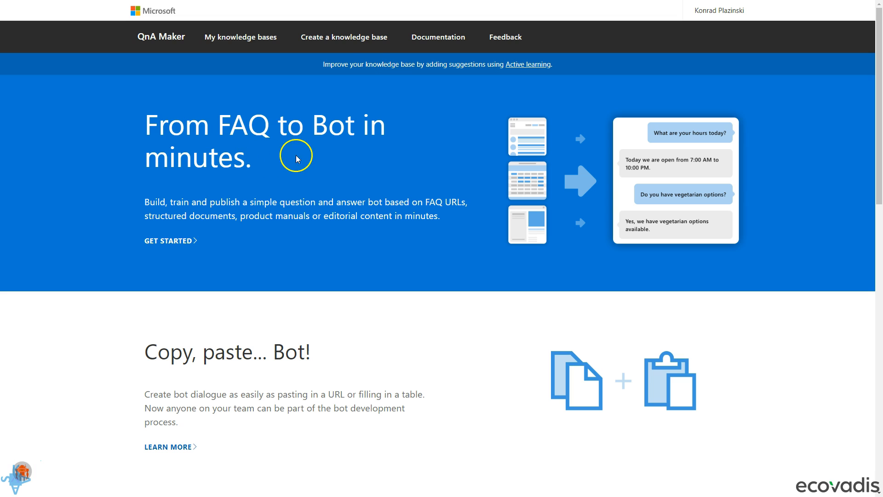
pyautogui.click(368, 46)
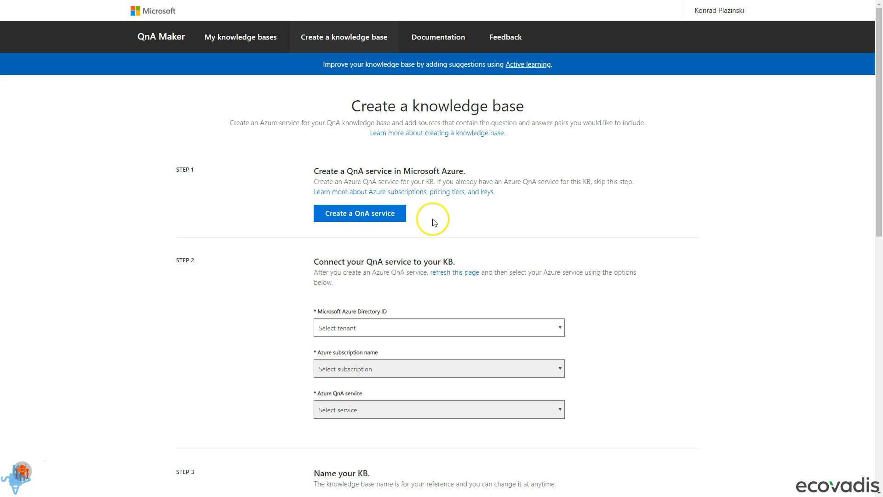
pyautogui.click(391, 219)
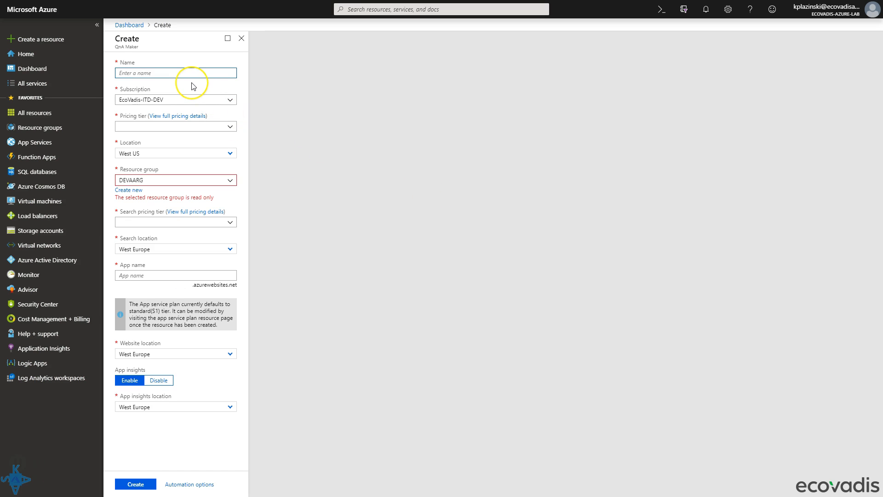
# Name the QnA Maker resource kaas, with pricing tier F0 and the existing resource group kaas
pyautogui.write('kaas')
pyautogui.click(230, 127)
pyautogui.click(230, 138)
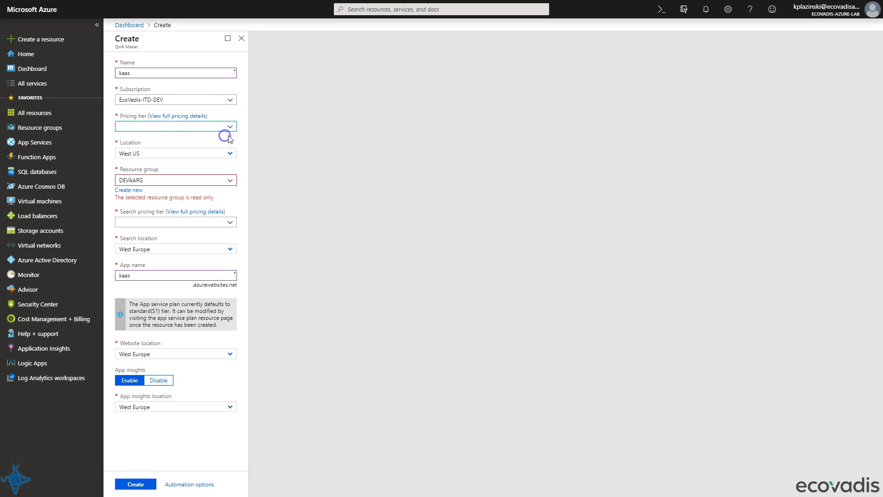
pyautogui.click(221, 180)
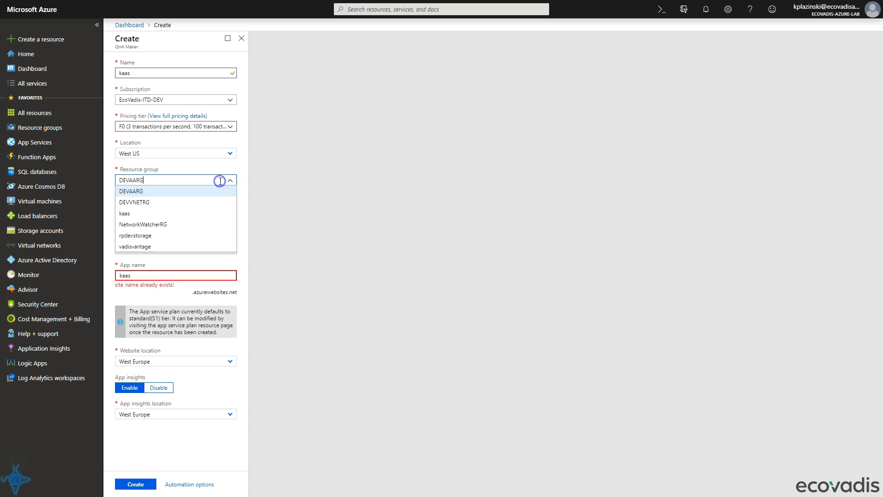
pyautogui.click(204, 216)
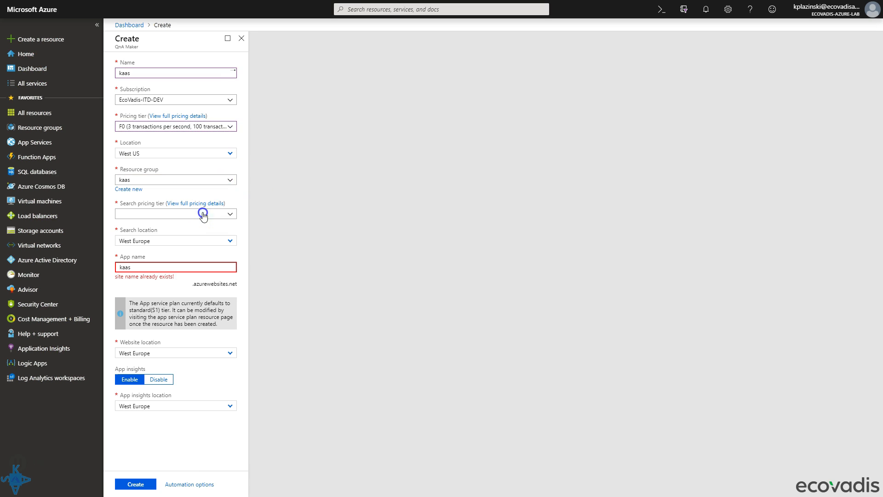
# Set the search pricing tier to F (3 Indexes), the app name to kaasbot, disable App insights and create the resource
pyautogui.click(230, 214)
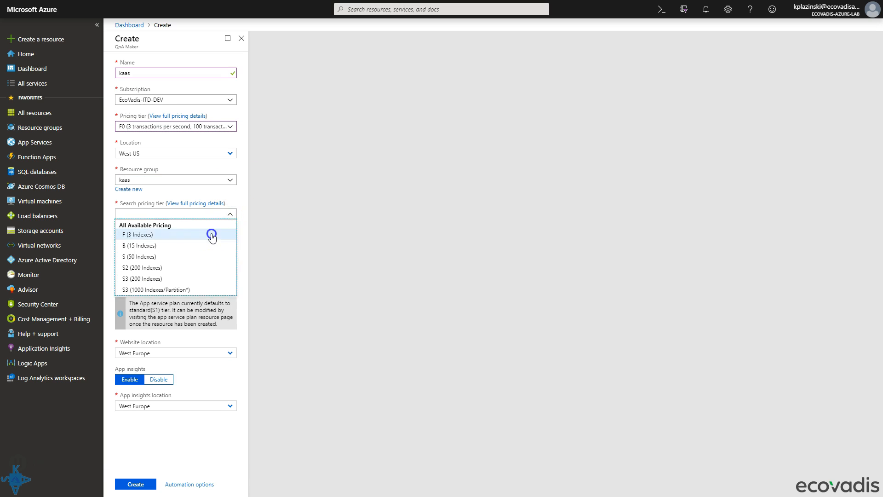
pyautogui.click(212, 235)
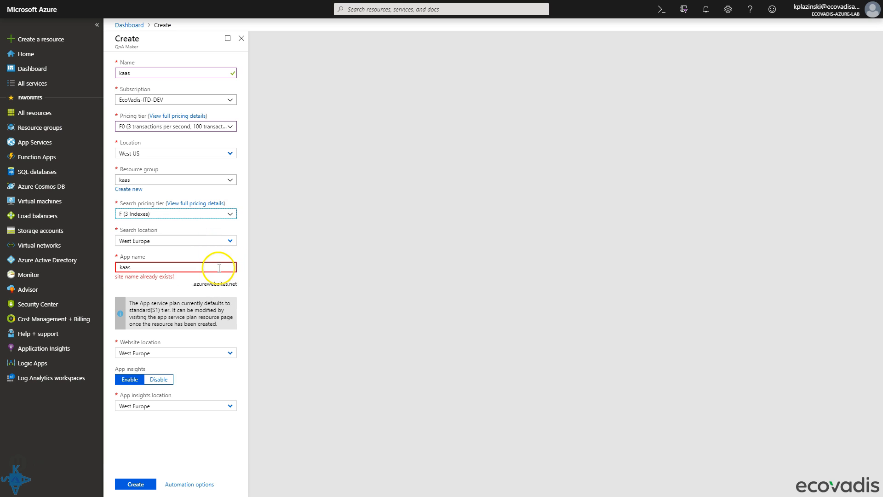
pyautogui.click(219, 268)
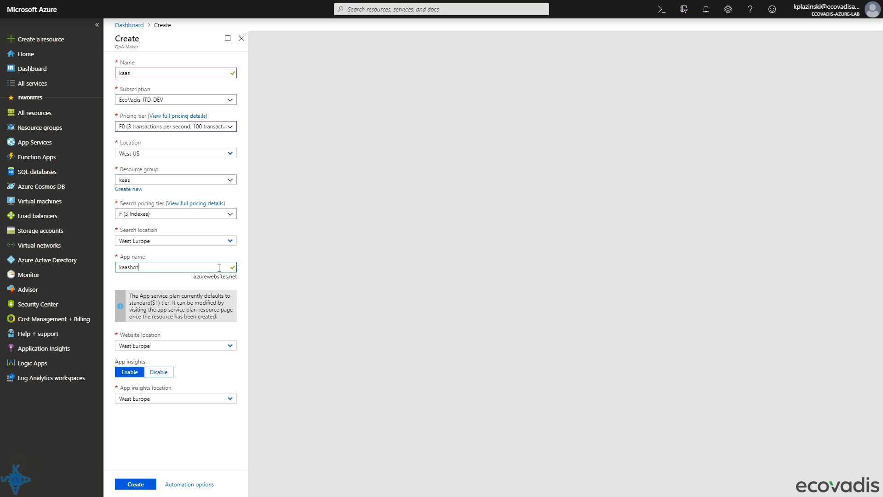
pyautogui.click(169, 372)
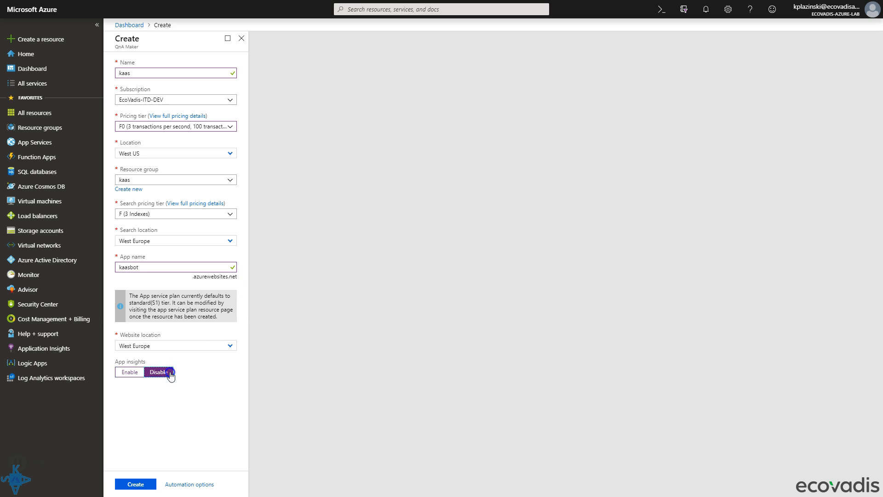
pyautogui.click(135, 485)
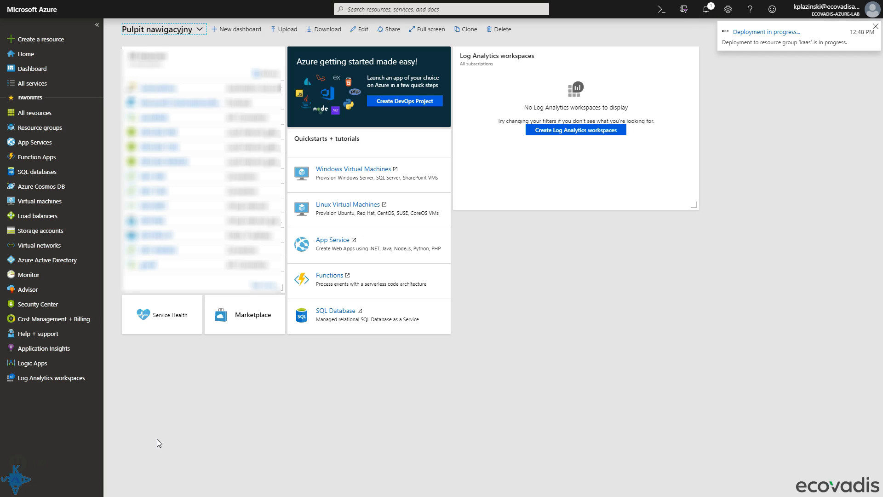
# Check the deployment's progress in the Azure notifications and reload the Create a knowledge base page in QnA Maker
pyautogui.click(706, 10)
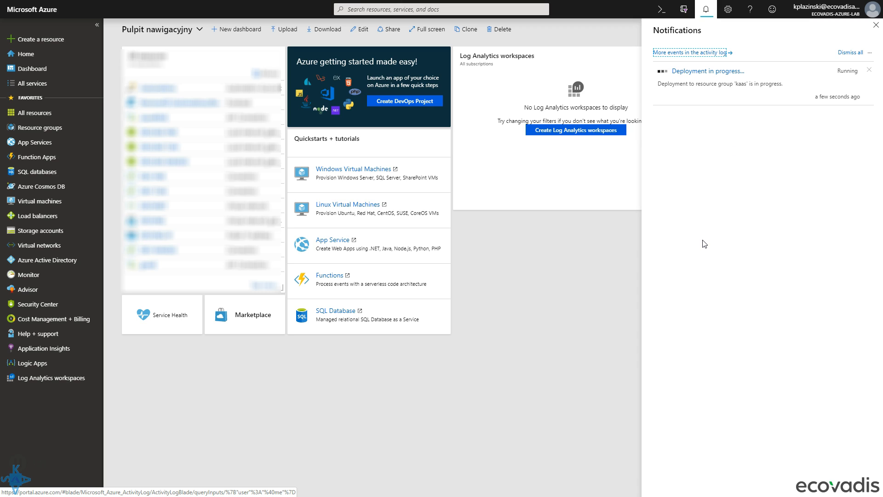
pyautogui.click(704, 224)
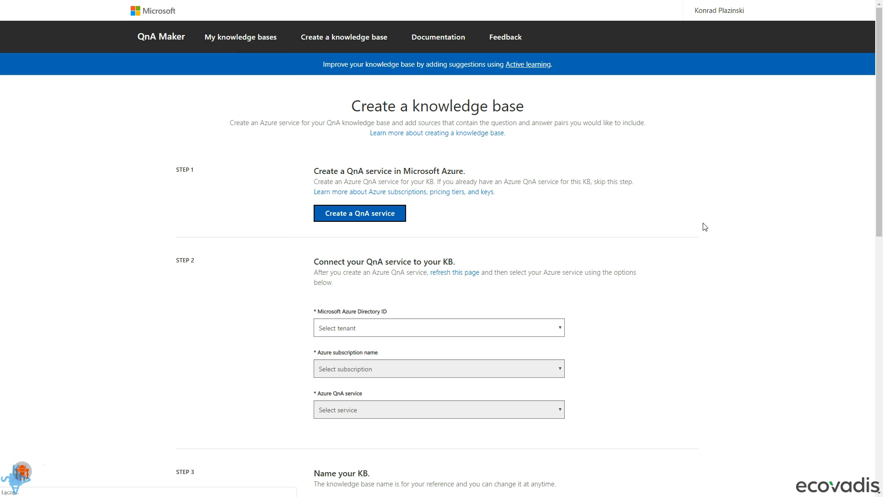
pyautogui.click(663, 207)
pyautogui.press('F5')
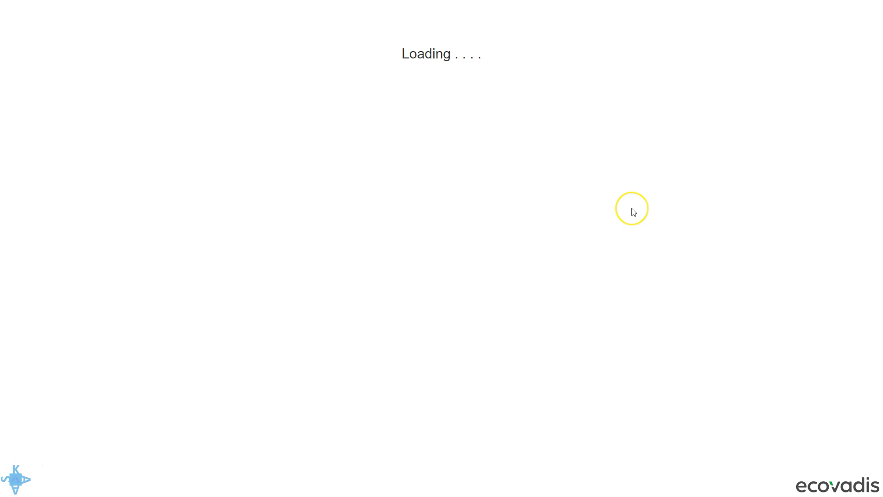
pyautogui.click(662, 205)
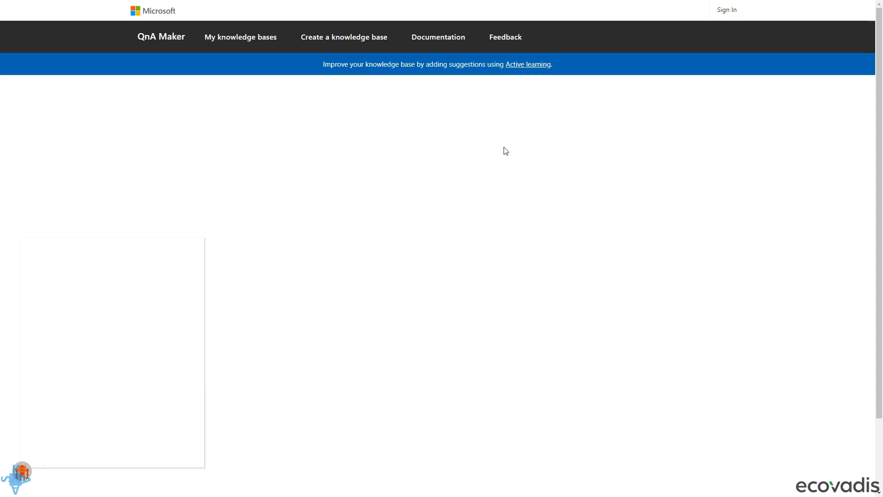
pyautogui.click(483, 167)
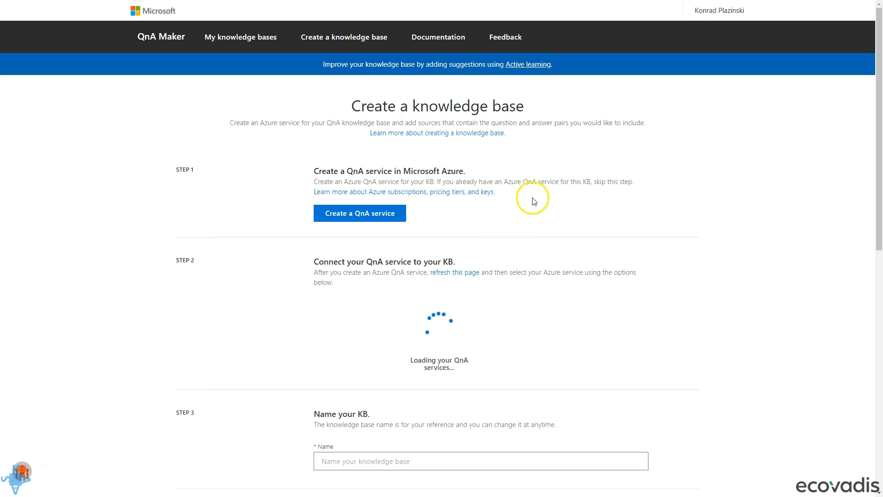
# Connect the knowledge base to directory EcoVadis-Azure-Lab, subscription EcoVadis-ITD-DEV and QnA service kaas
pyautogui.scroll(-1, 539, 200)
pyautogui.scroll(-1, 576, 178)
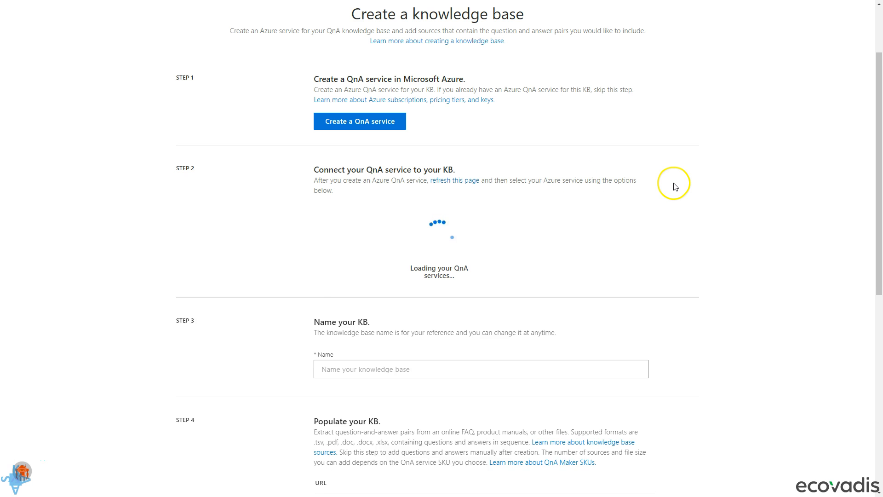
pyautogui.click(548, 237)
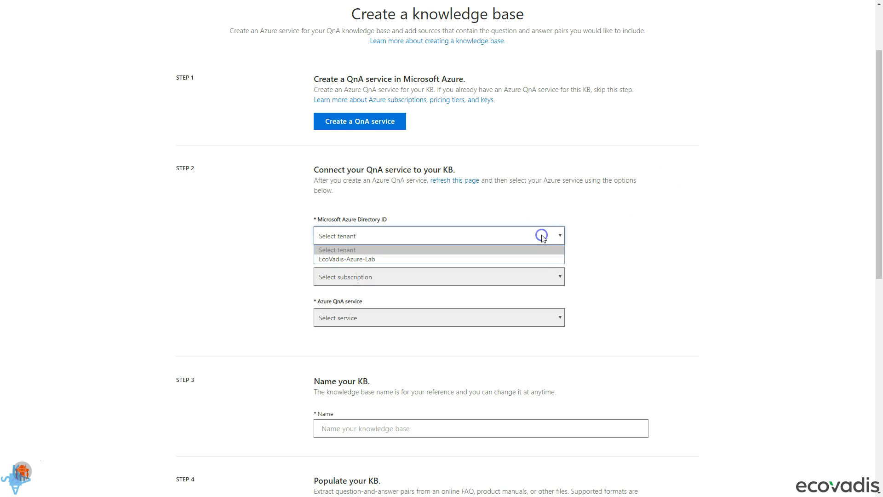
pyautogui.click(536, 256)
pyautogui.click(548, 275)
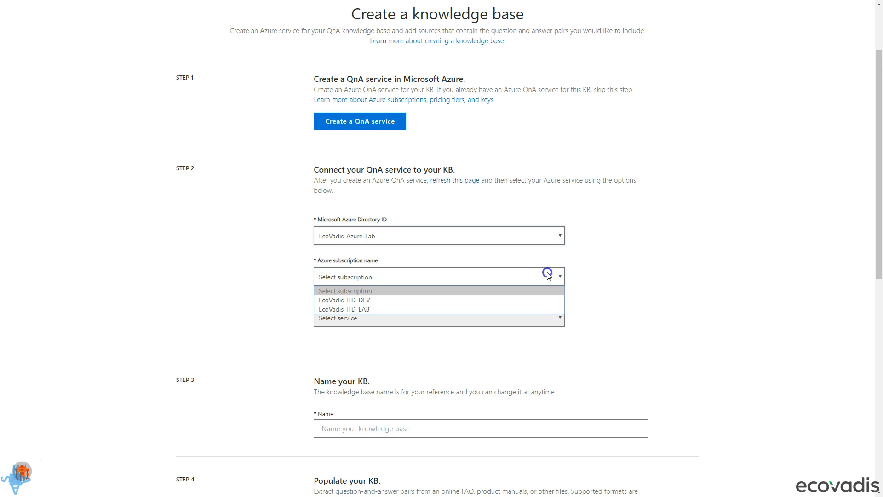
pyautogui.click(548, 300)
pyautogui.scroll(-3, 636, 290)
pyautogui.click(451, 185)
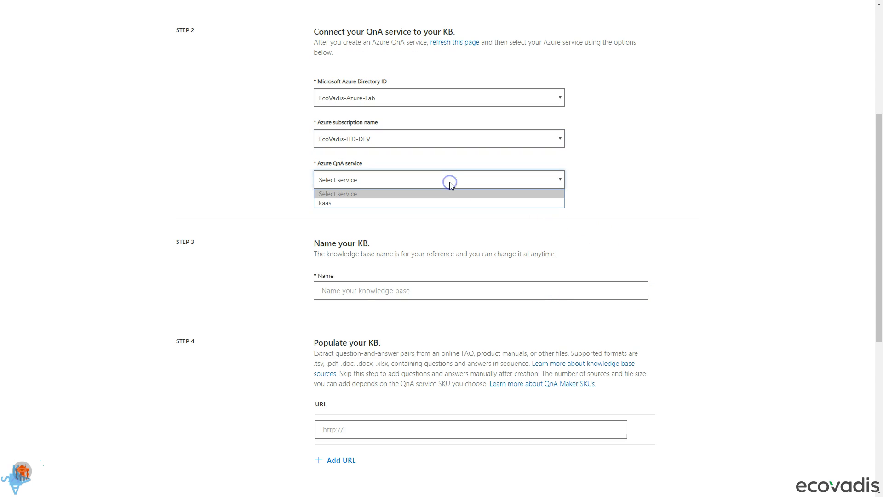
pyautogui.click(371, 206)
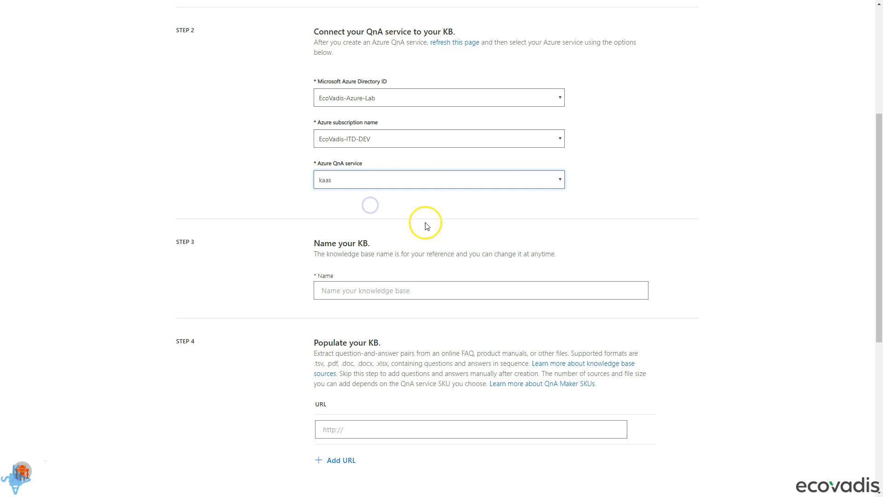
# Name the knowledge base "kaas knowledge base"
pyautogui.click(559, 283)
pyautogui.scroll(-3, 700, 210)
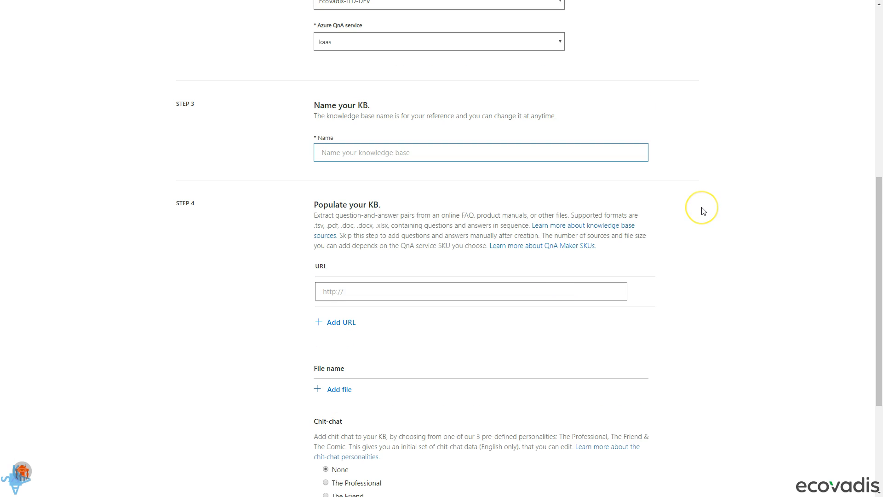
pyautogui.write('kaas knowledge base')
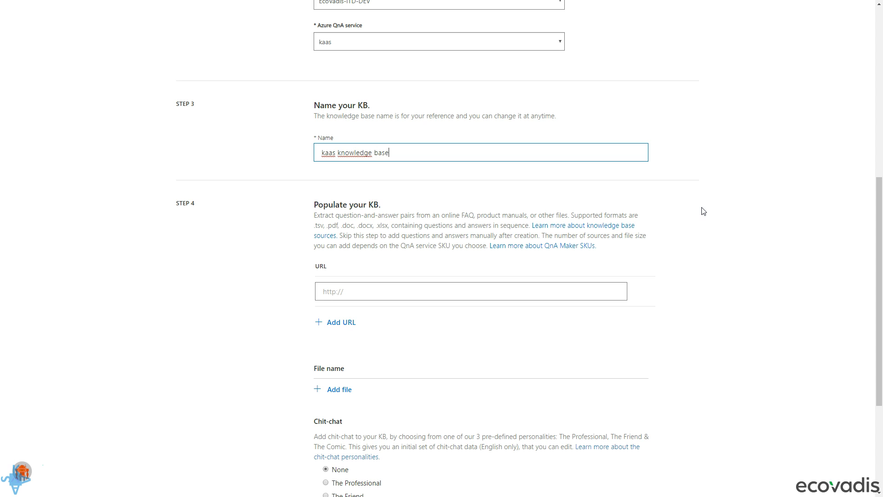
# Copy the web address of the IKEA FAQ page for use as the knowledge base source
pyautogui.scroll(-1, 644, 239)
pyautogui.click(610, 254)
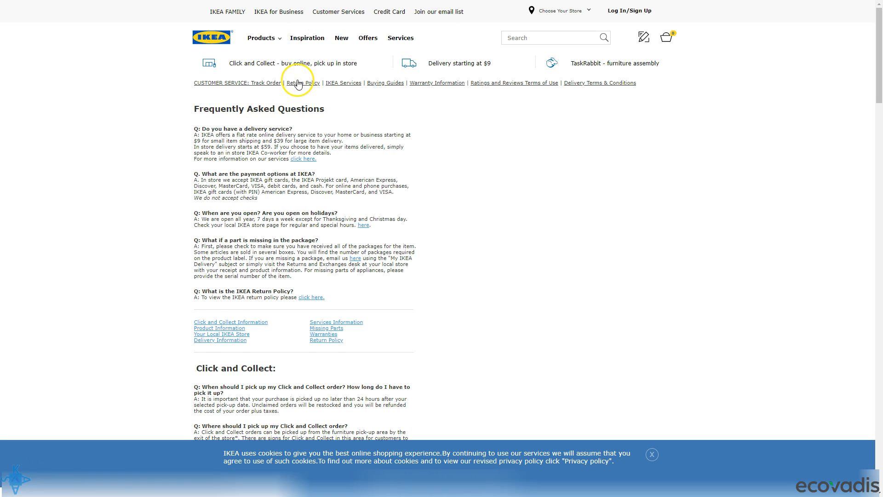
pyautogui.press('F11')
pyautogui.click(317, 24)
pyautogui.hotkey('ctrl', 'c')
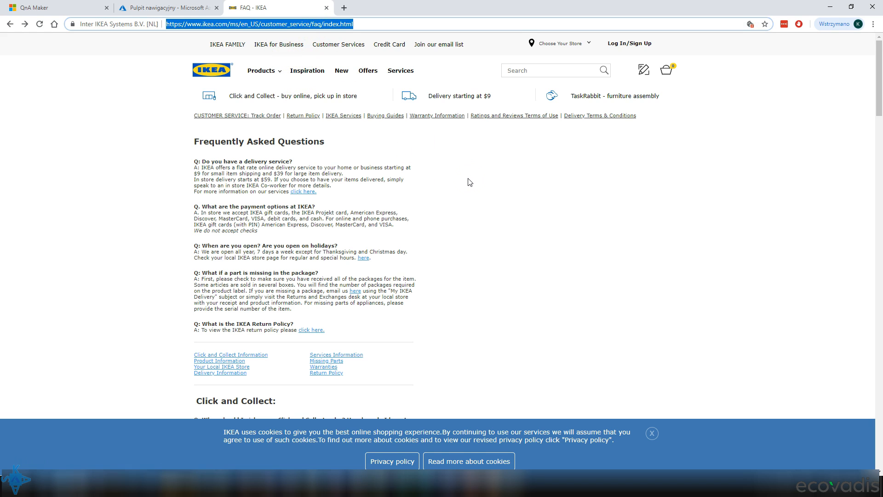
pyautogui.press('F11')
pyautogui.hotkey('ctrl', '1')
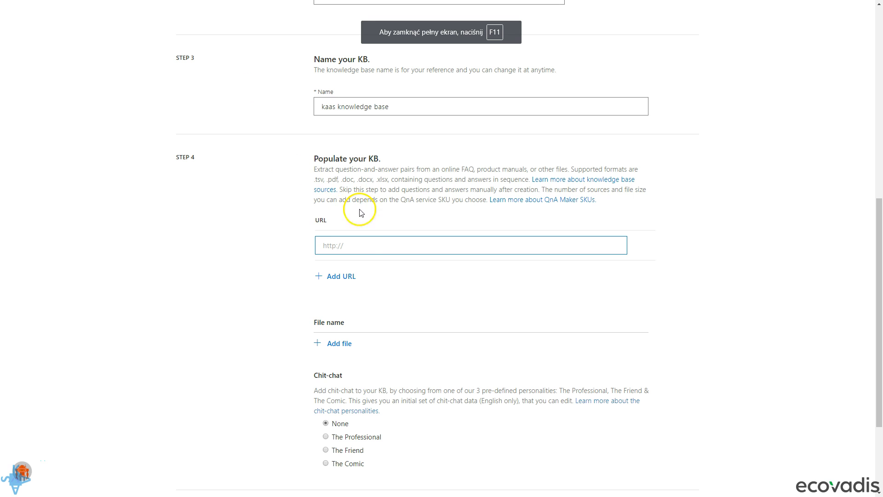
pyautogui.click(367, 249)
pyautogui.hotkey('ctrl', 'v')
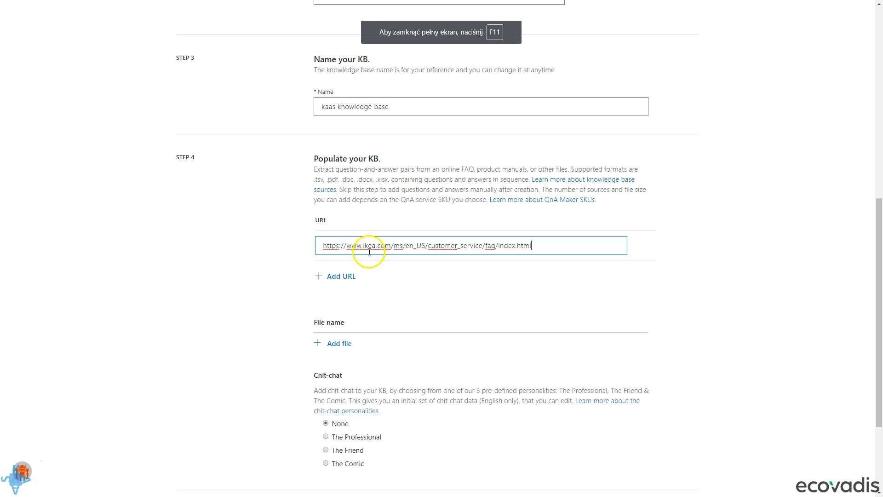
pyautogui.click(343, 277)
pyautogui.scroll(-2, 215, 250)
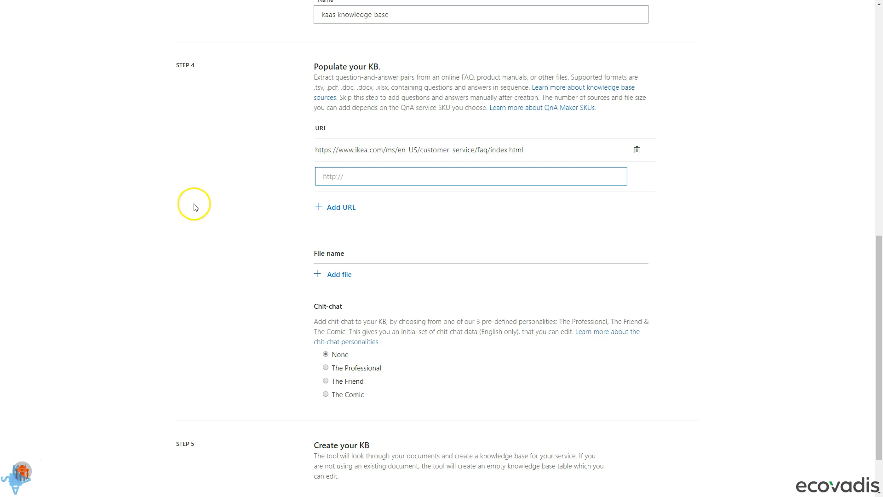
# Choose The Professional as the chit-chat personality and create the knowledge base
pyautogui.scroll(-1, 194, 207)
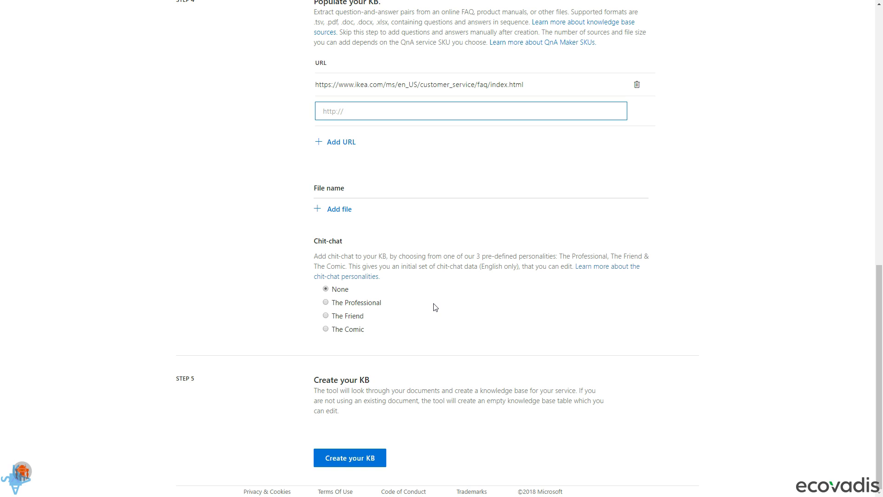
pyautogui.click(369, 304)
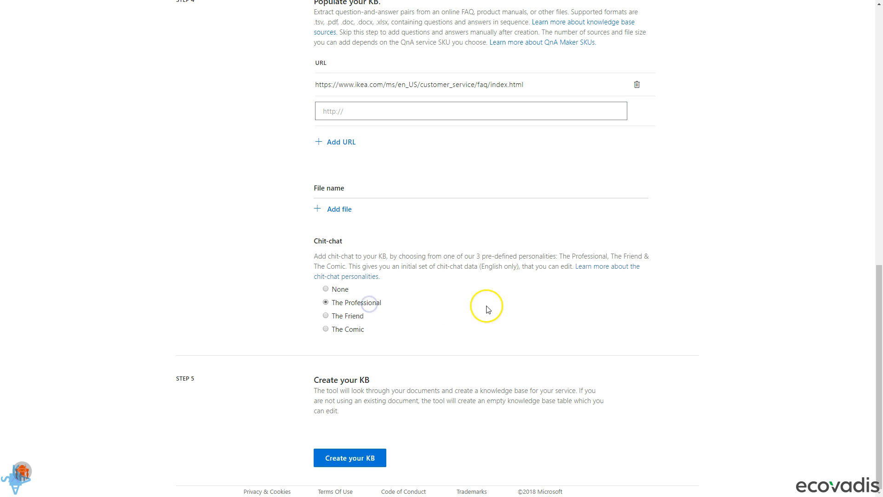
pyautogui.click(356, 458)
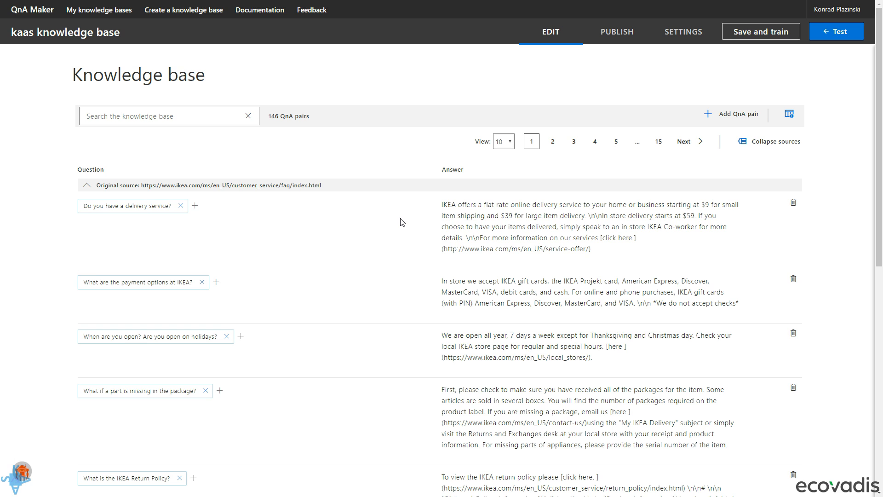
# Examine the extracted IKEA question-and-answer pairs and the chit-chat pairs on page 15 of the knowledge base
pyautogui.scroll(-5, 402, 222)
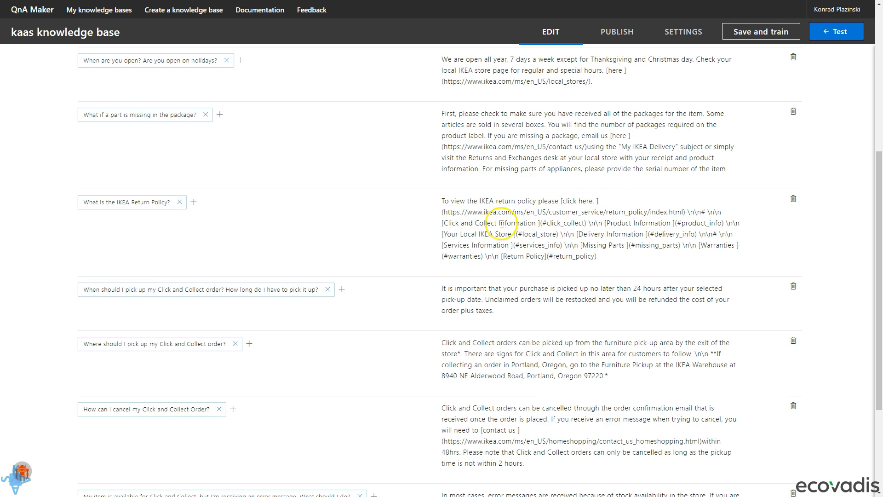
pyautogui.scroll(5, 322, 223)
pyautogui.click(145, 162)
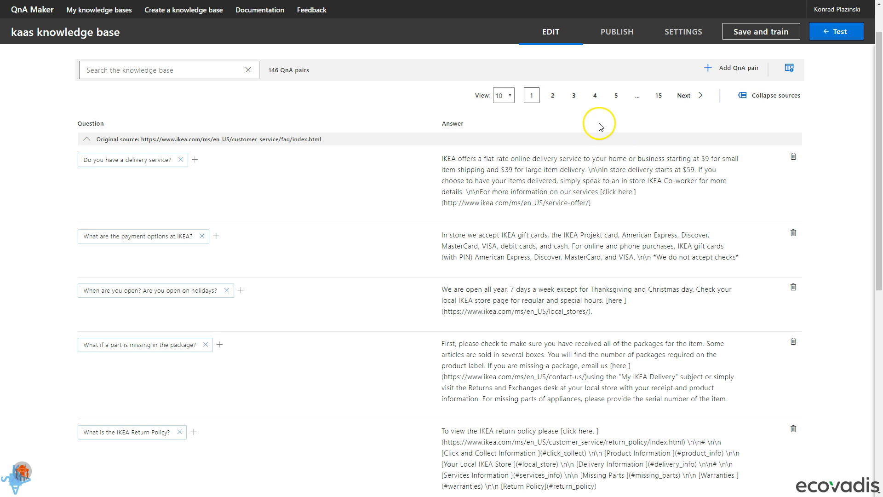
pyautogui.click(574, 96)
pyautogui.click(600, 145)
pyautogui.click(665, 141)
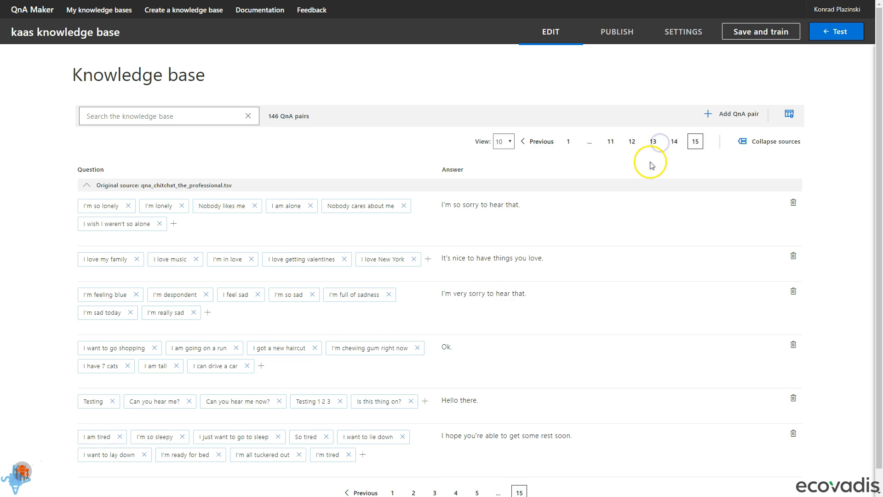
pyautogui.scroll(-1, 635, 160)
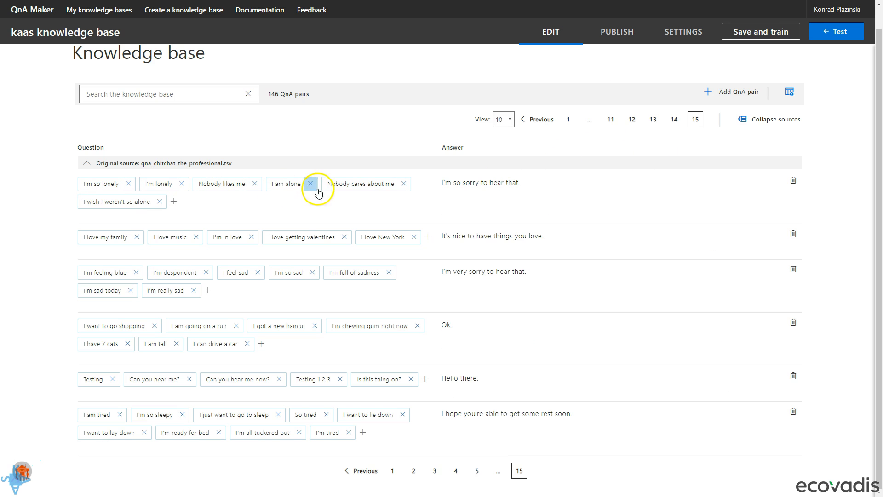
# Open the knowledge base's test chat and send it the messages "hello" and "how are you?"
pyautogui.click(111, 206)
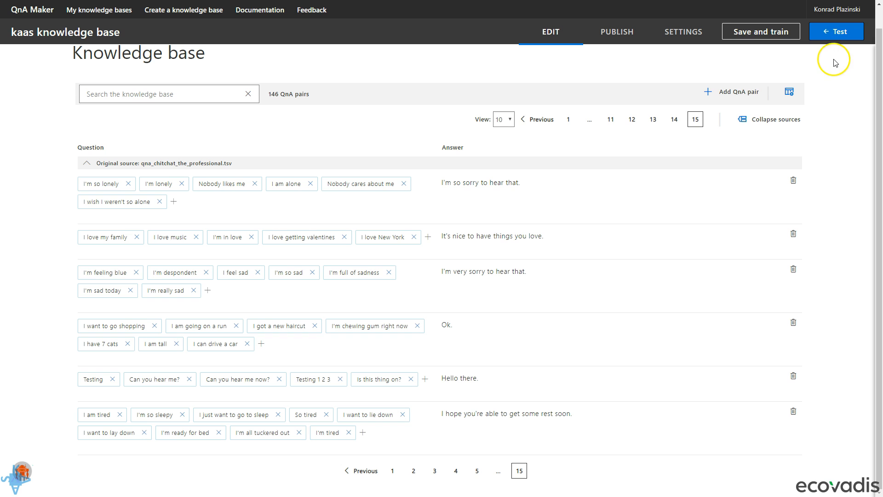
pyautogui.click(835, 35)
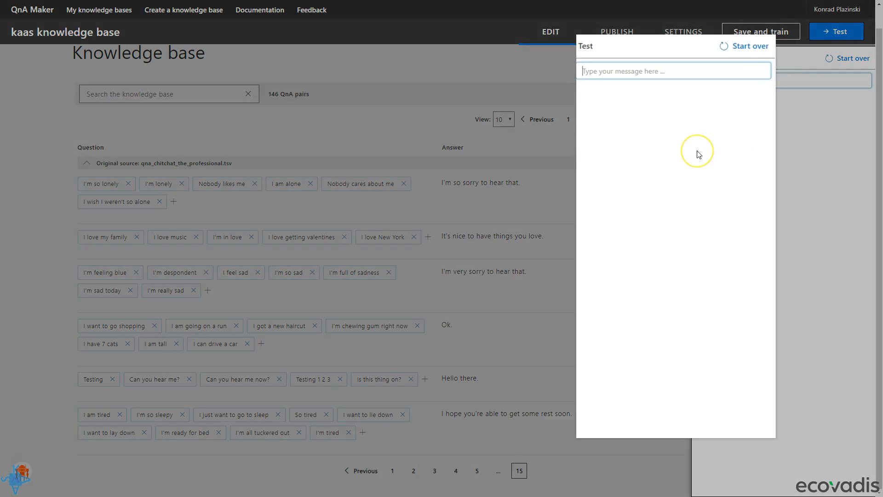
pyautogui.write('hee')
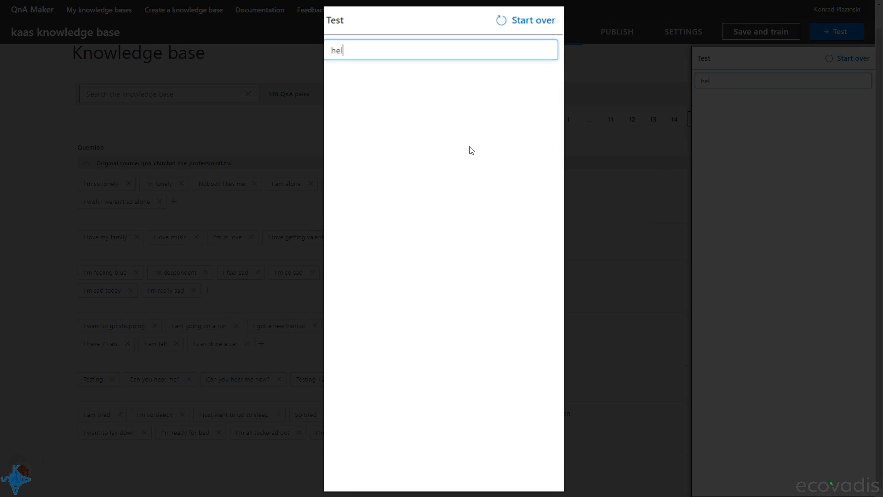
pyautogui.press('Return')
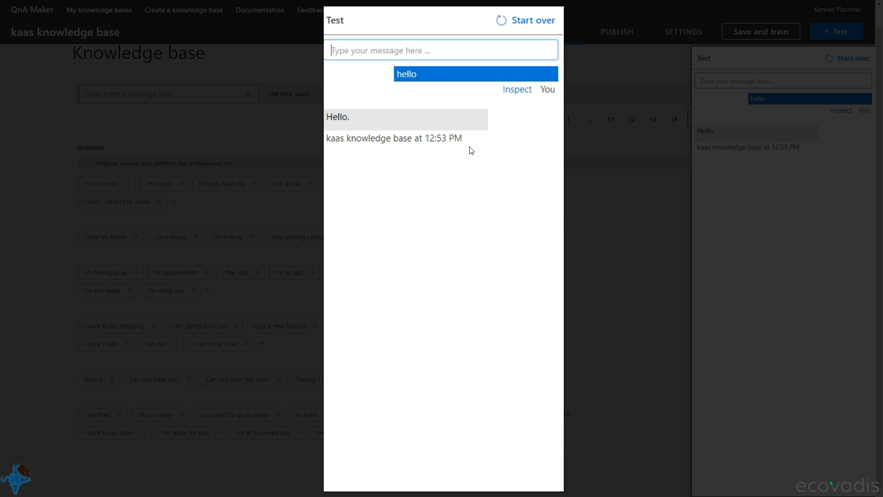
pyautogui.write('how are you?')
pyautogui.press('Return')
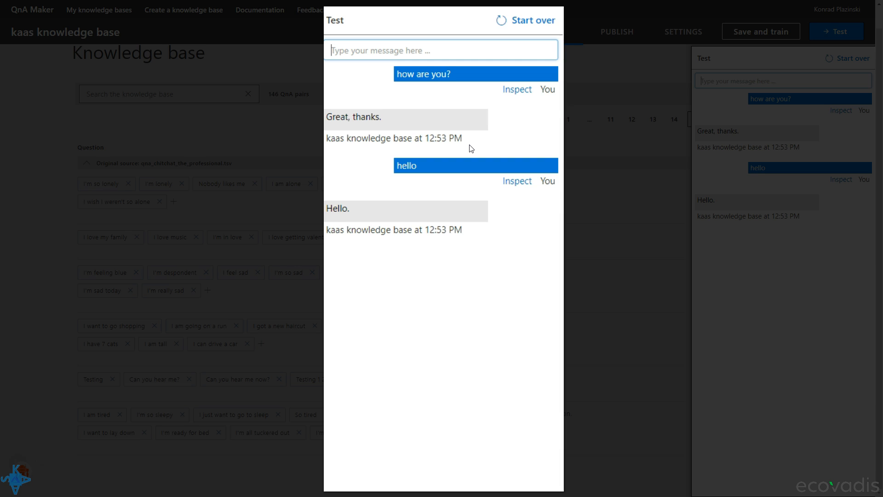
# Ask the test chat "is there any option to track my package?"
pyautogui.write('is t')
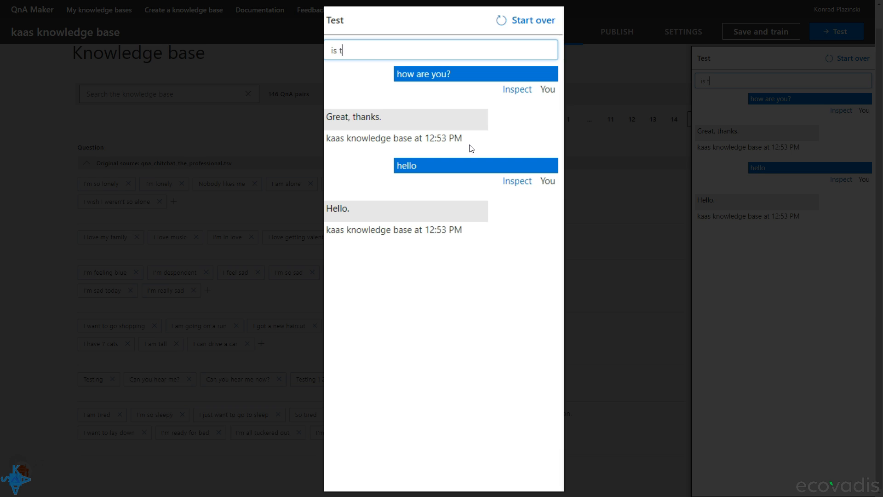
pyautogui.write('here any option to')
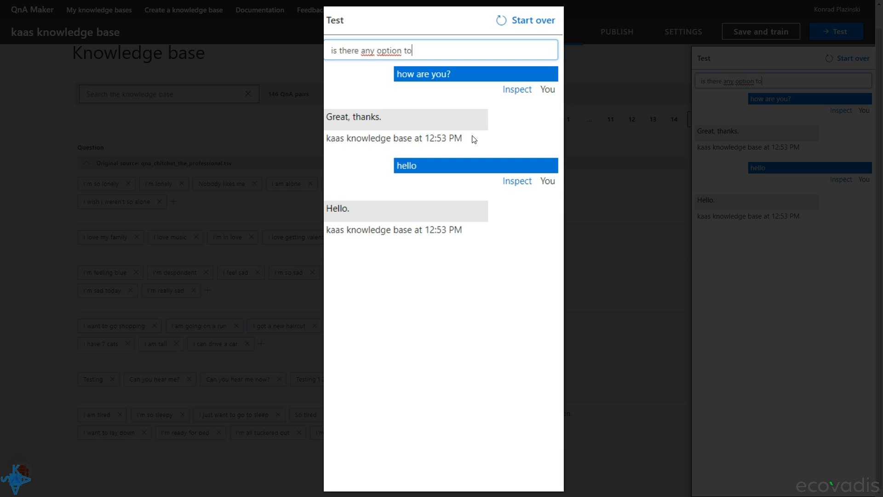
pyautogui.write(' track my package')
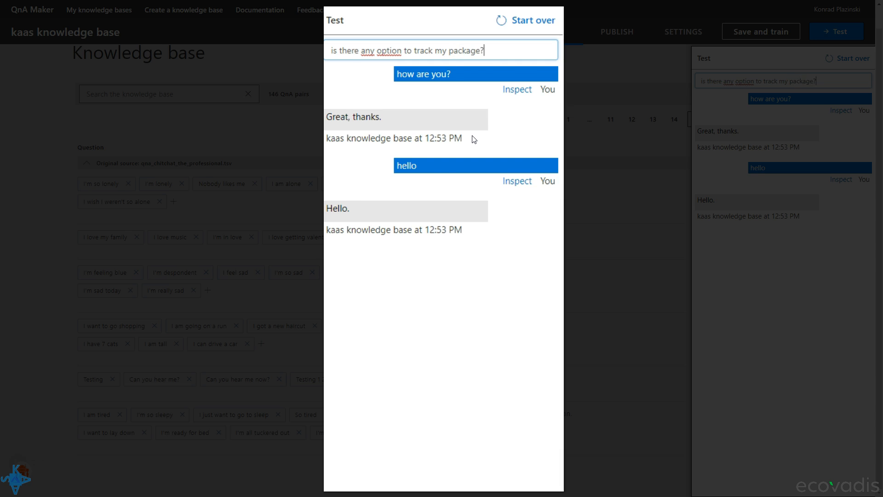
pyautogui.write('?')
pyautogui.press('Return')
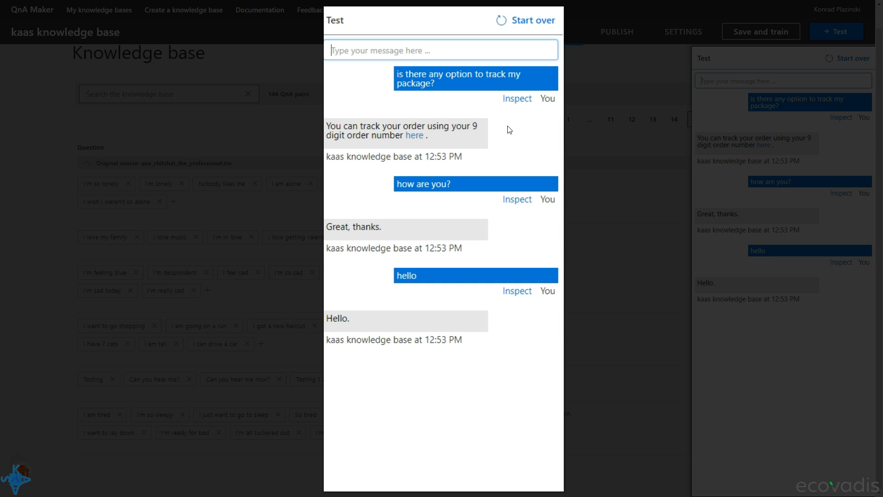
# Ask the test chat "my item is out of stock, what can I do with that?"
pyautogui.write('my item is out of stock,')
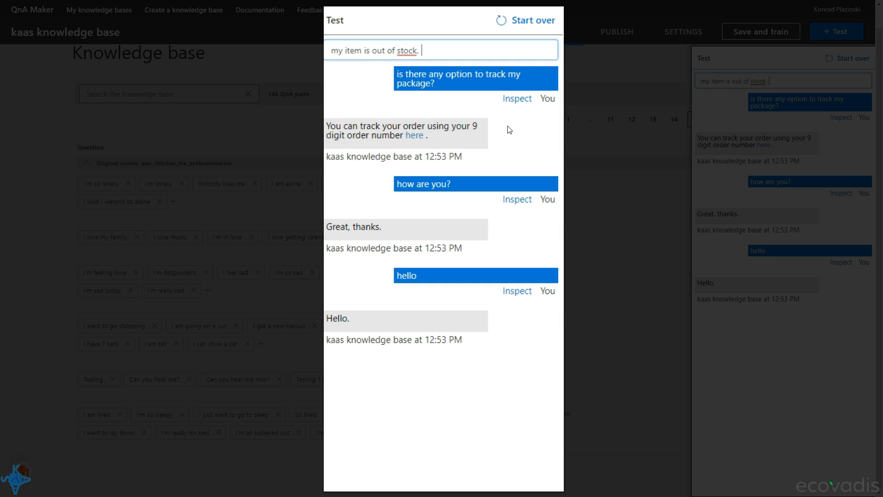
pyautogui.write(' what can I do with that?')
pyautogui.press('Return')
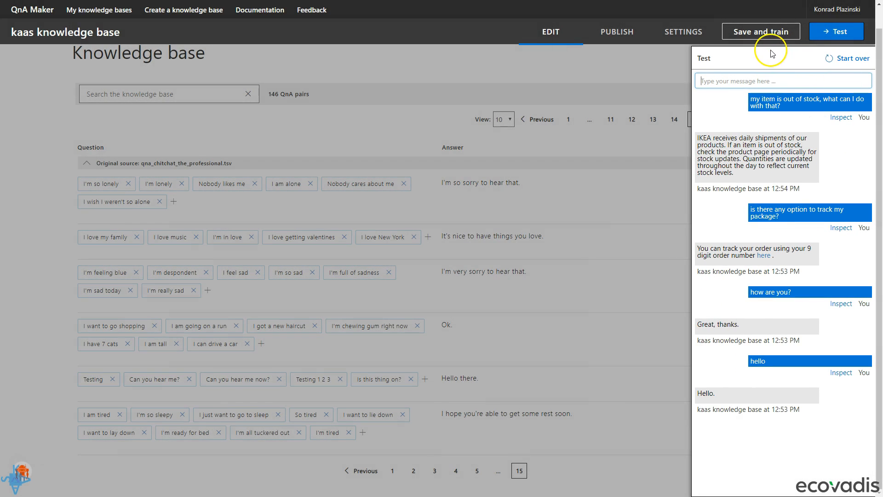
# Save and train the knowledge base, close the test chat, and publish it to the kaasbot QnA Maker service
pyautogui.click(754, 32)
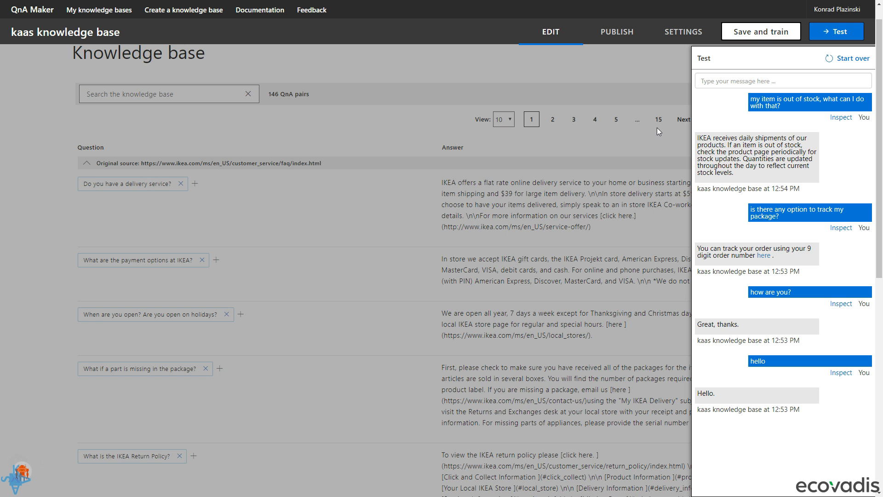
pyautogui.click(617, 31)
pyautogui.click(852, 33)
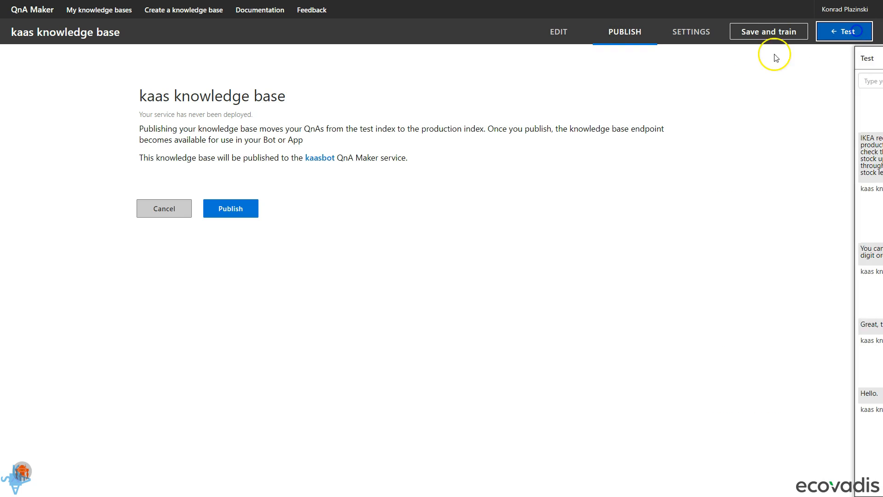
pyautogui.click(252, 207)
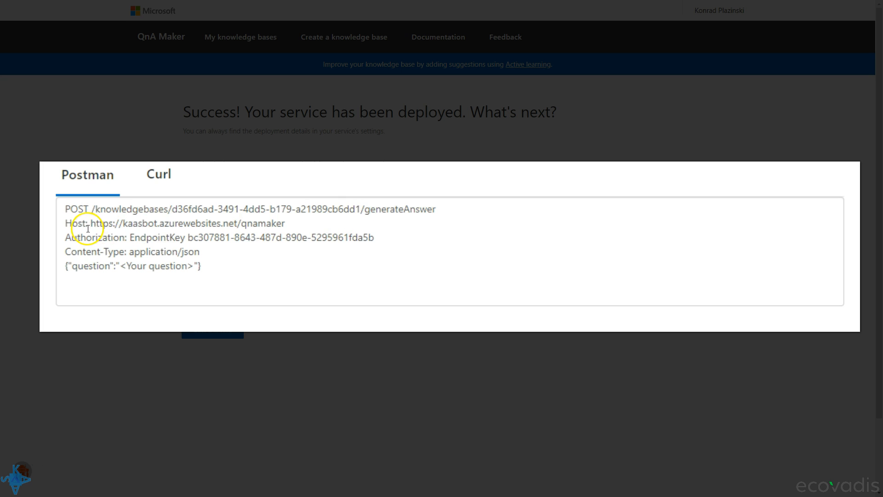
pyautogui.moveTo(92, 228); pyautogui.dragTo(291, 221)
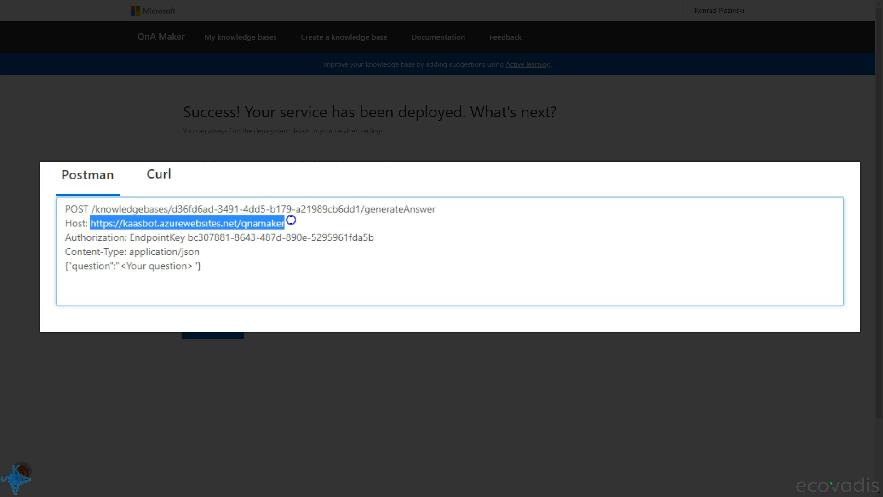
pyautogui.moveTo(461, 206); pyautogui.dragTo(90, 214)
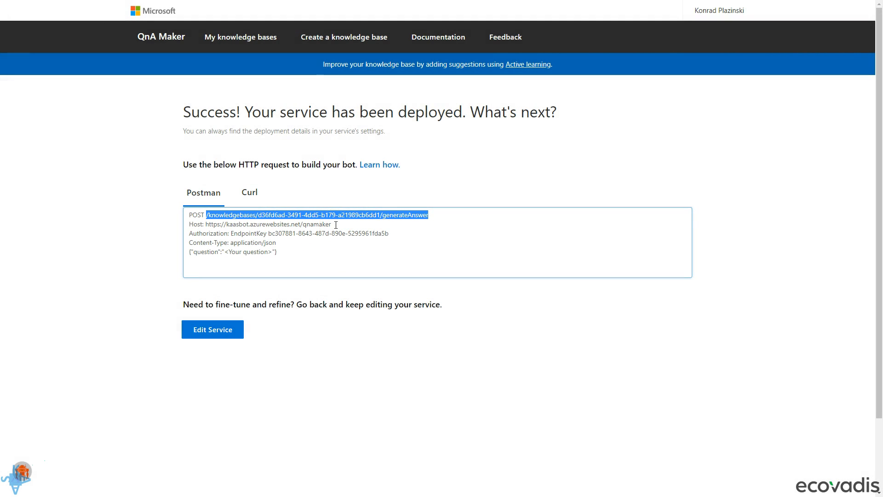
pyautogui.moveTo(335, 224); pyautogui.dragTo(208, 224)
pyautogui.hotkey('ctrl', 'c')
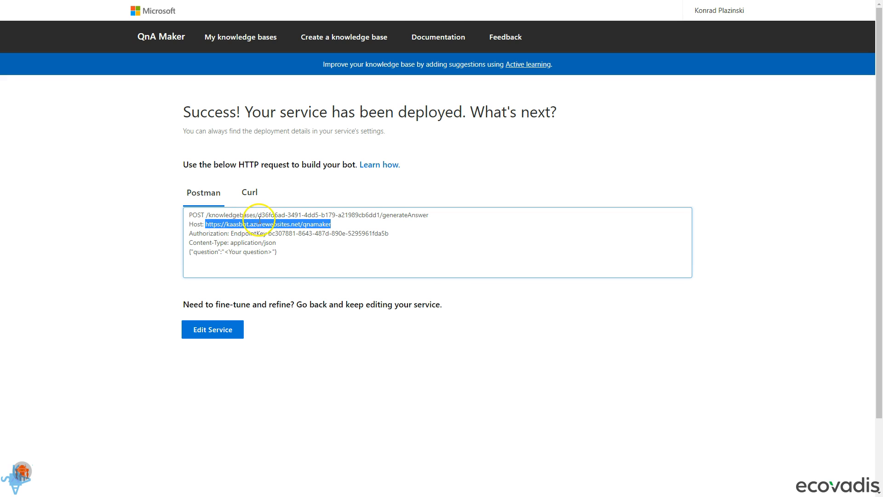
pyautogui.hotkey('alt', 'Tab')
pyautogui.click(189, 86)
pyautogui.click(186, 124)
pyautogui.click(230, 85)
pyautogui.hotkey('ctrl', 'v')
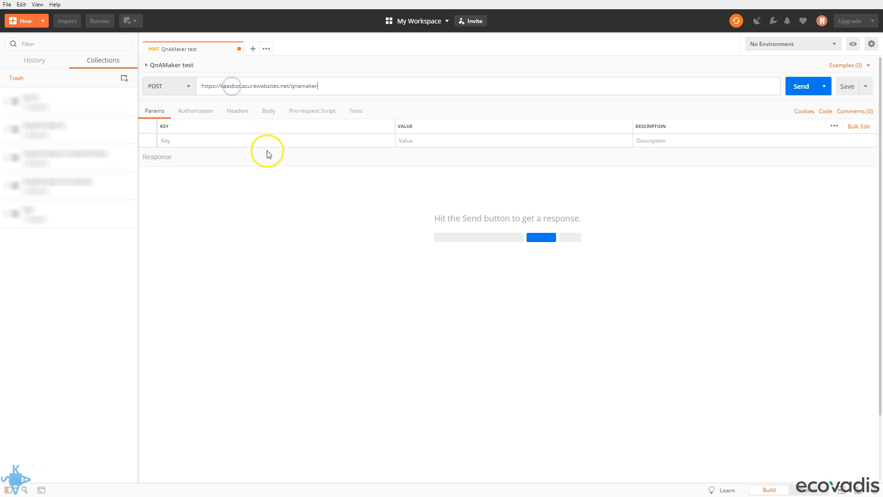
# Copy the knowledge base's generateAnswer path from the QnA Maker deployment details and append it to the Postman request URL
pyautogui.hotkey('alt', 'Tab')
pyautogui.moveTo(428, 215); pyautogui.dragTo(207, 217)
pyautogui.hotkey('ctrl', 'c')
pyautogui.hotkey('alt', 'Tab')
pyautogui.click(339, 87)
pyautogui.hotkey('ctrl', 'v')
# Copy the endpoint key authorization value from the QnA Maker deployment details and add a query parameter named Authorization to the Postman request
pyautogui.hotkey('alt', 'Tab')
pyautogui.moveTo(231, 233); pyautogui.dragTo(400, 230)
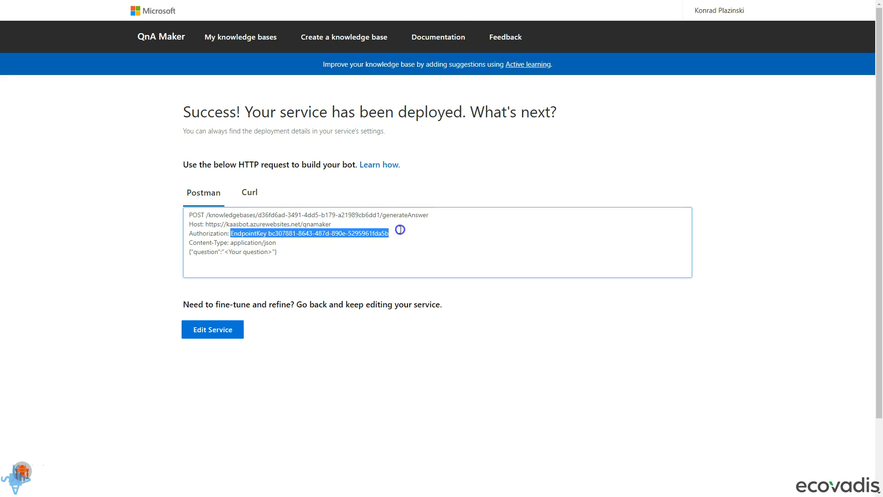
pyautogui.hotkey('ctrl', 'c')
pyautogui.hotkey('alt', 'Tab')
pyautogui.click(215, 142)
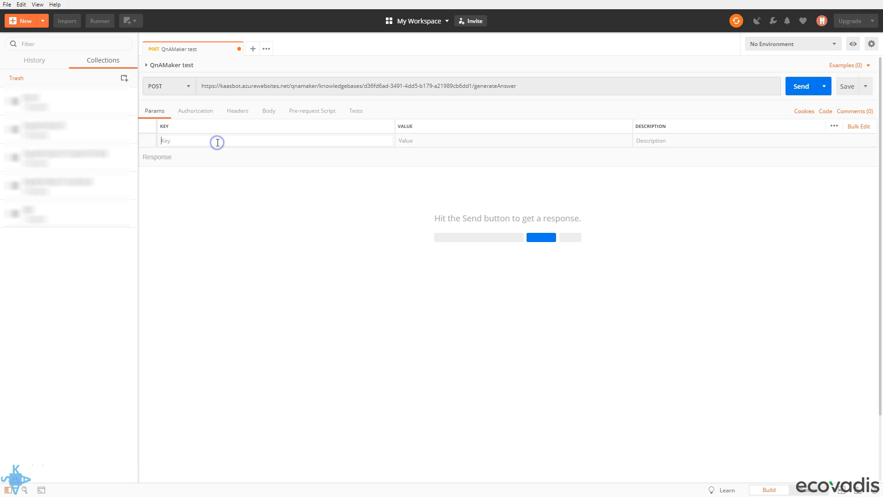
pyautogui.write('Authorization')
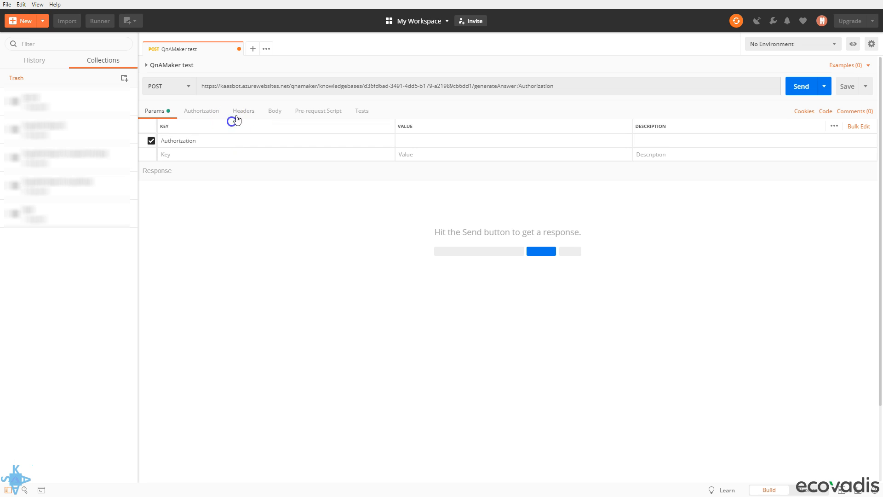
# Add an Authorization header to the request and paste the copied endpoint key as its value
pyautogui.click(234, 116)
pyautogui.click(222, 139)
pyautogui.write('Authoriz')
pyautogui.press('Down')
pyautogui.press('Return')
pyautogui.hotkey('ctrl', 'v')
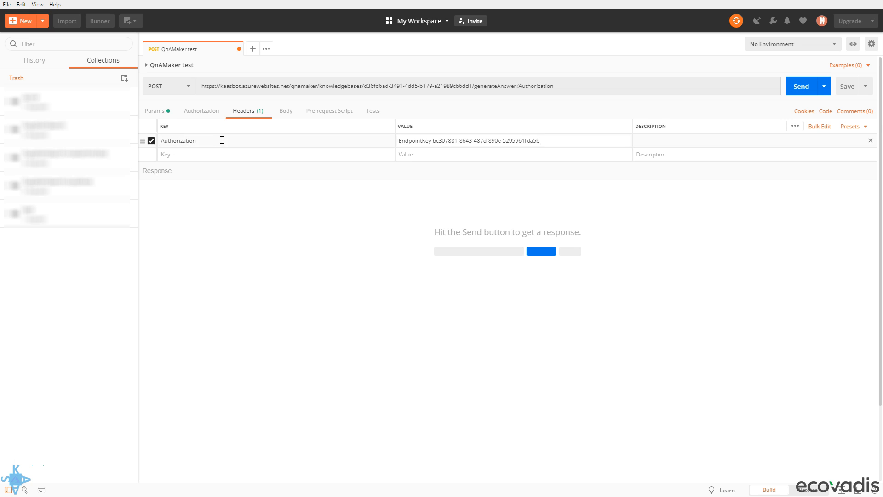
# Copy the sample question JSON from the QnA Maker deployment details and paste it into the Postman request as a raw JSON (application/json) body
pyautogui.hotkey('alt', 'Tab')
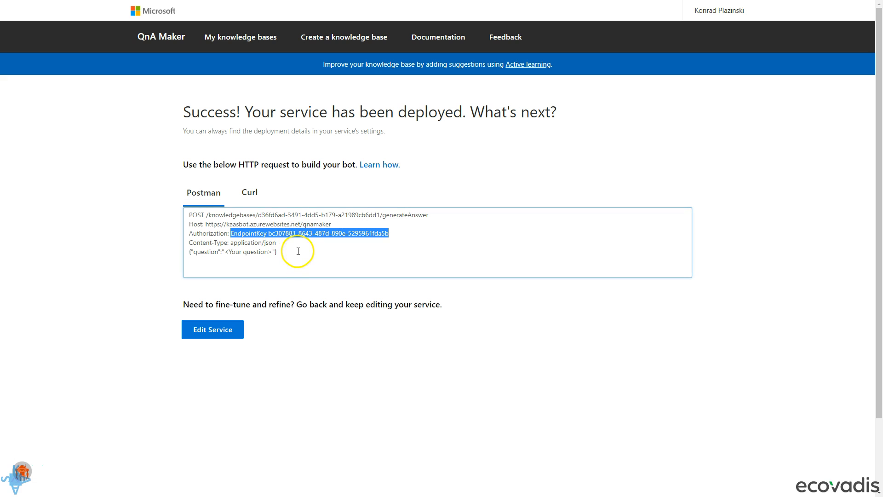
pyautogui.moveTo(296, 251); pyautogui.dragTo(188, 253)
pyautogui.hotkey('ctrl', 'c')
pyautogui.hotkey('alt', 'Tab')
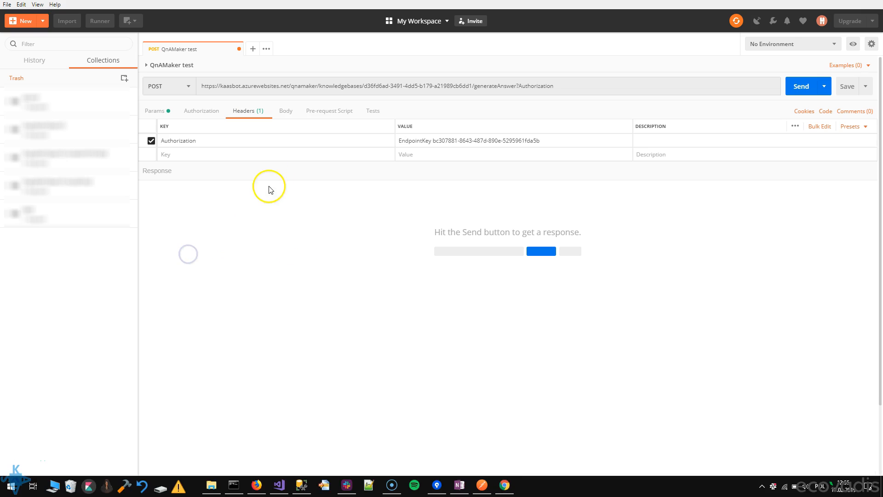
pyautogui.click(285, 111)
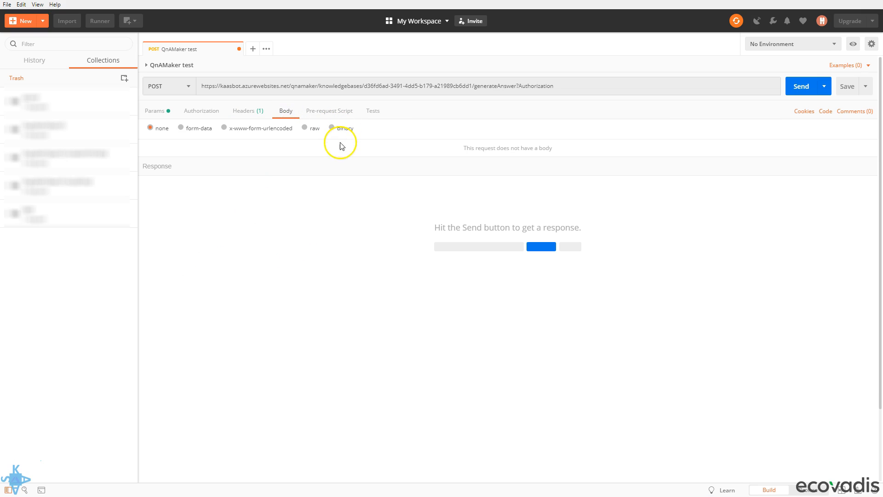
pyautogui.click(305, 128)
pyautogui.click(372, 129)
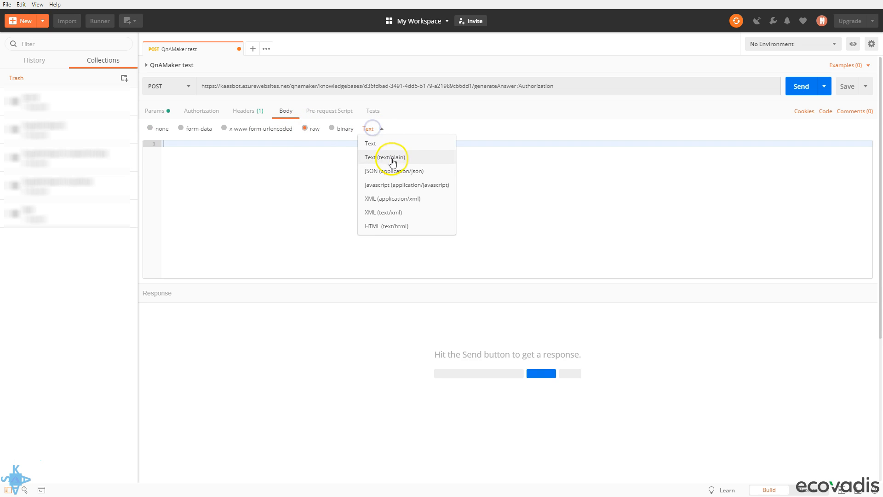
pyautogui.click(438, 172)
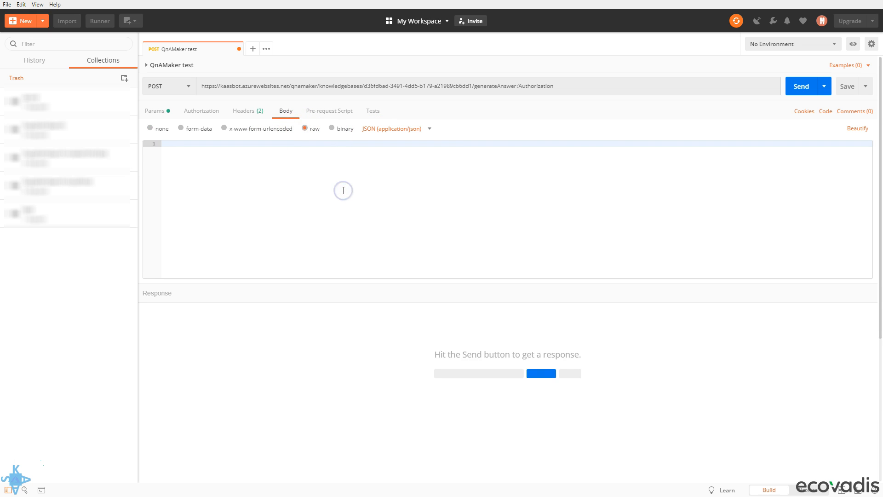
pyautogui.hotkey('ctrl', 'v')
# Replace the placeholder question in the request body with "what can I do when my item is lost?" and send the request
pyautogui.press('Left')
pyautogui.press('Left')
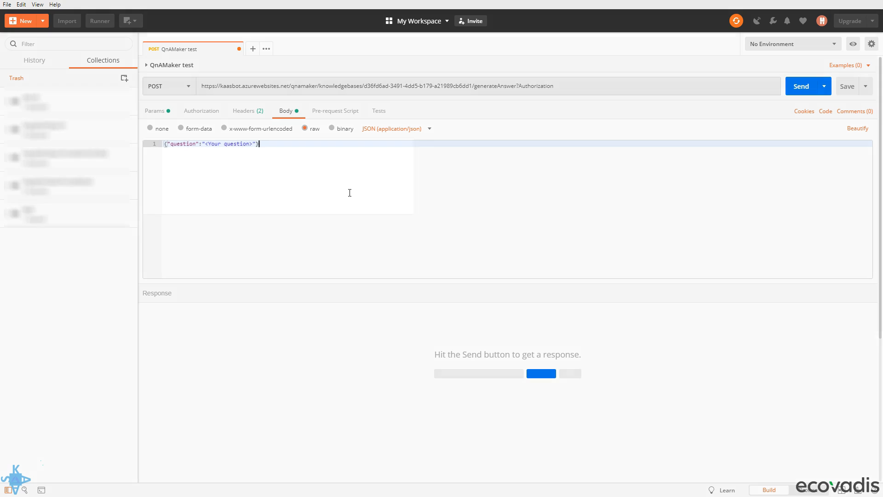
pyautogui.press('BackSpace')
pyautogui.press('BackSpace')
pyautogui.press('BackSpace')
pyautogui.press('BackSpace')
pyautogui.press('BackSpace')
pyautogui.press('BackSpace')
pyautogui.press('BackSpace')
pyautogui.press('BackSpace')
pyautogui.press('BackSpace')
pyautogui.press('BackSpace')
pyautogui.press('BackSpace')
pyautogui.press('BackSpace')
pyautogui.press('BackSpace')
pyautogui.press('BackSpace')
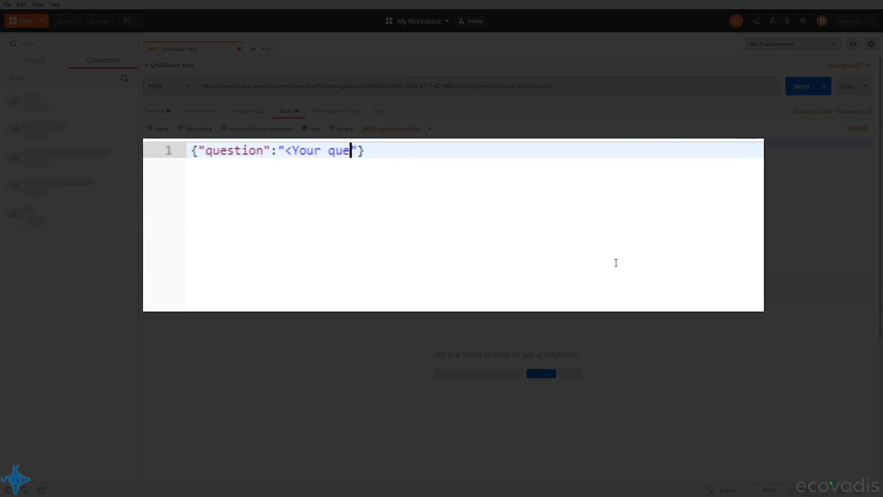
pyautogui.press('BackSpace')
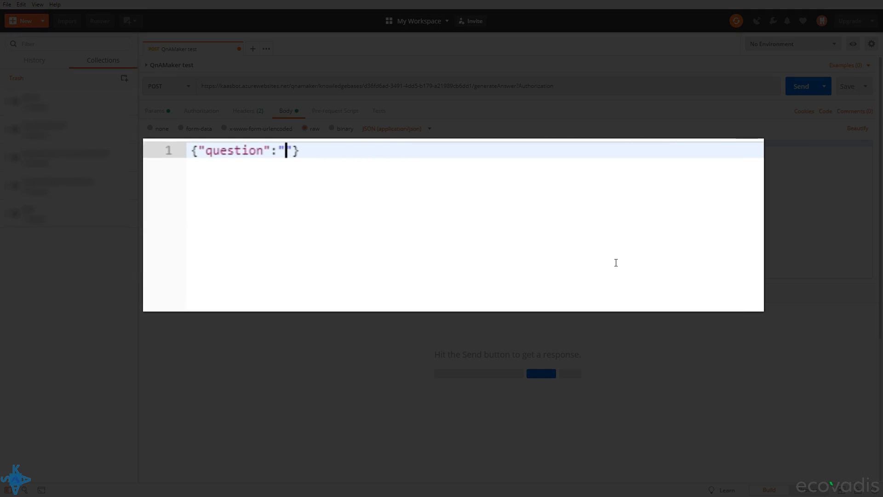
pyautogui.write('what can ')
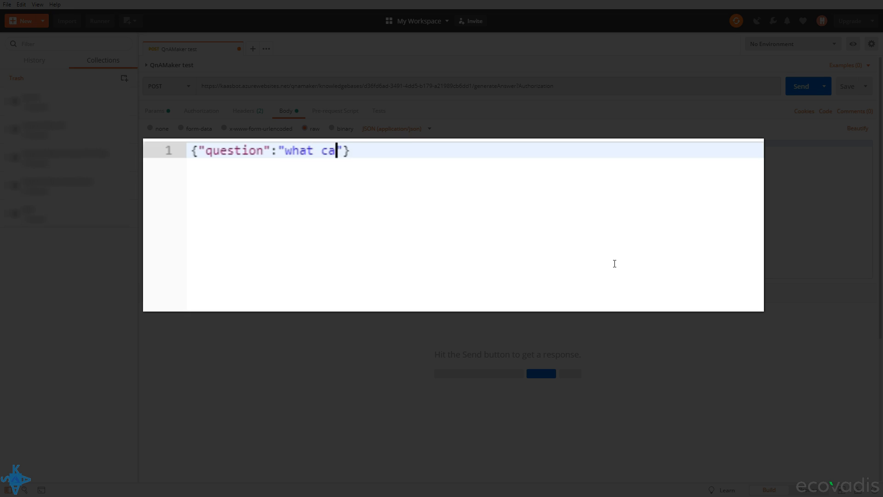
pyautogui.write('I do when my ')
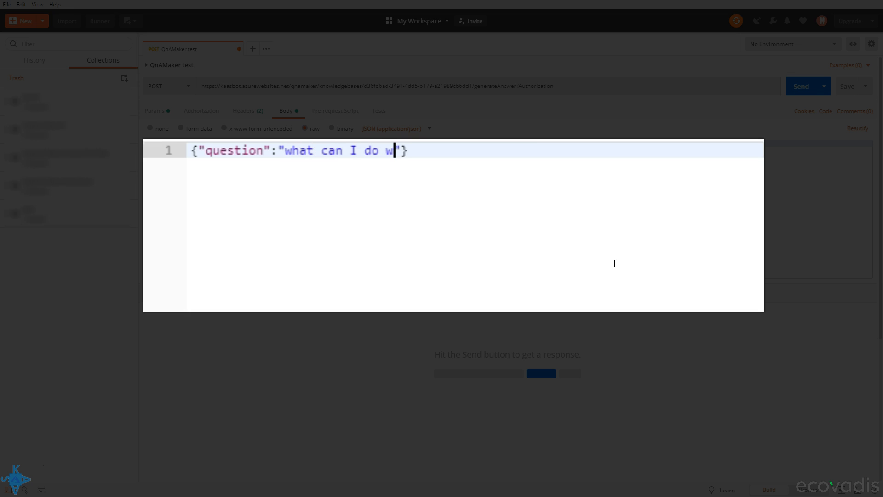
pyautogui.write('pr')
pyautogui.press('BackSpace')
pyautogui.press('BackSpace')
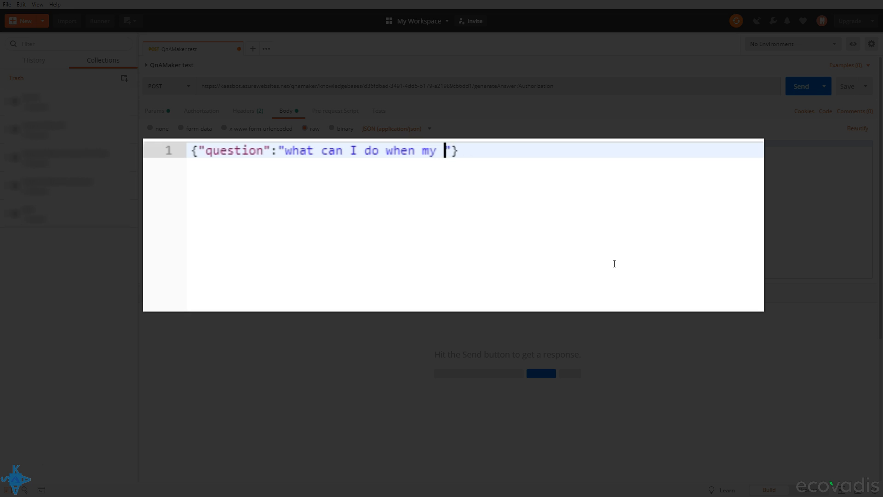
pyautogui.write('item is ')
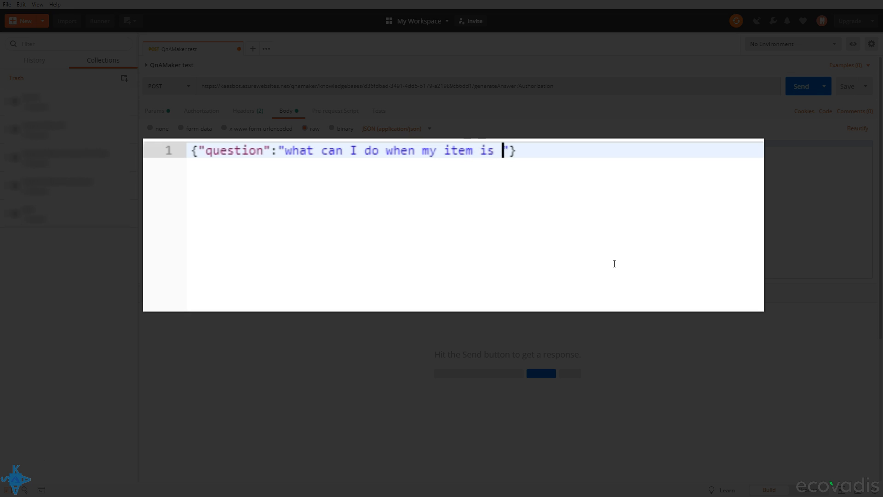
pyautogui.write('lost?')
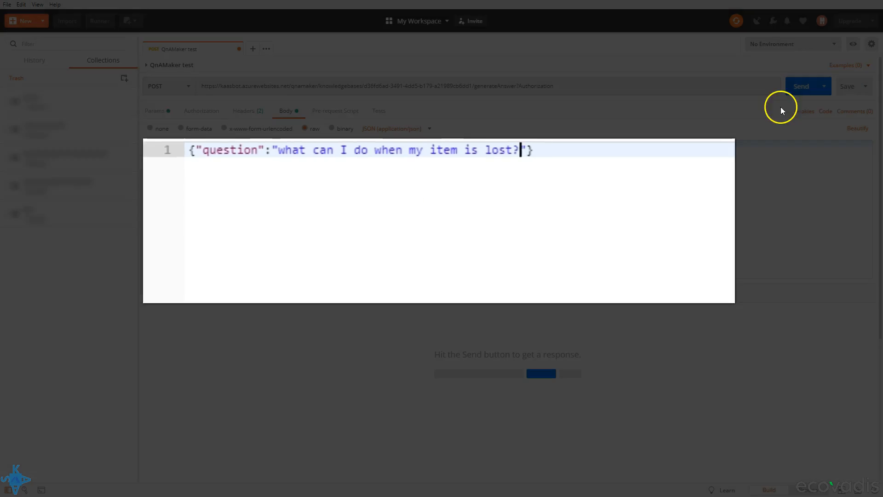
pyautogui.click(802, 86)
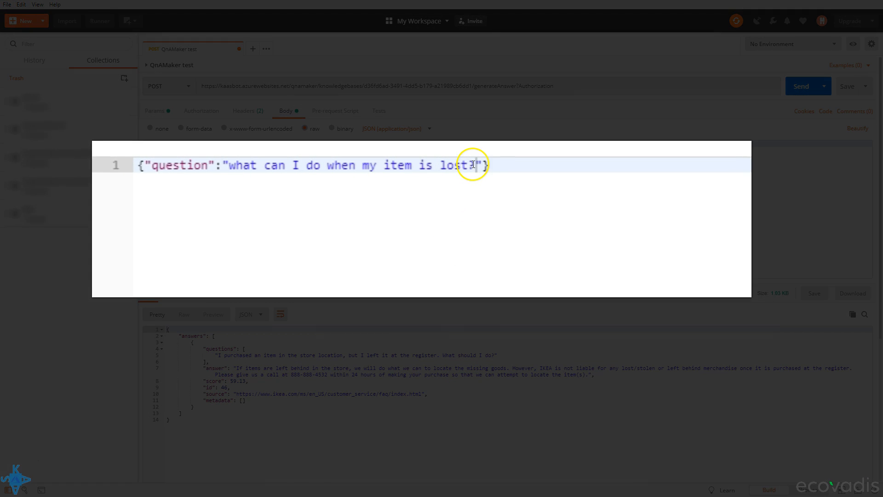
# Change the question in the request body to "out of stock" and send the request again
pyautogui.moveTo(474, 164); pyautogui.dragTo(231, 166)
pyautogui.write('out of sotck')
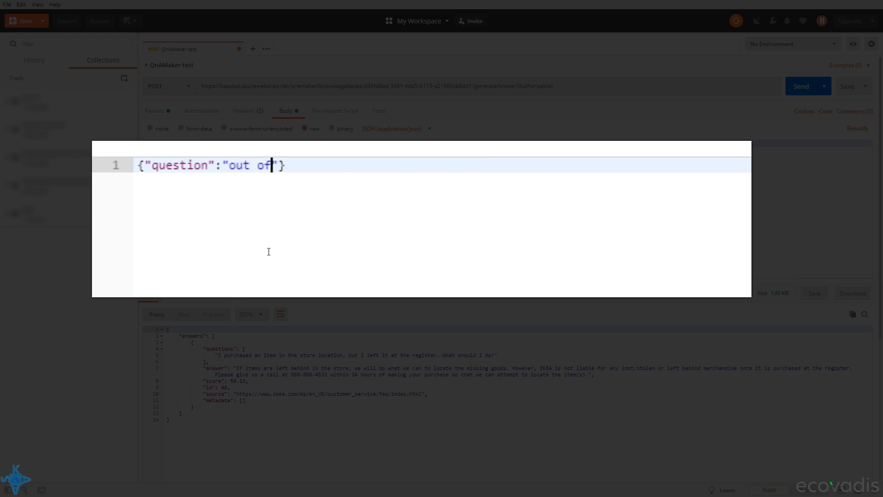
pyautogui.press('BackSpace')
pyautogui.press('BackSpace')
pyautogui.press('BackSpace')
pyautogui.press('BackSpace')
pyautogui.write('tock')
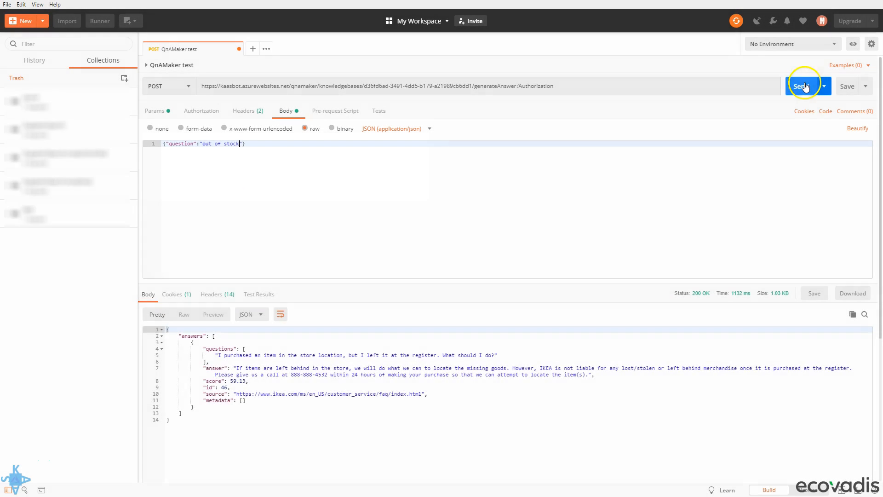
pyautogui.click(801, 86)
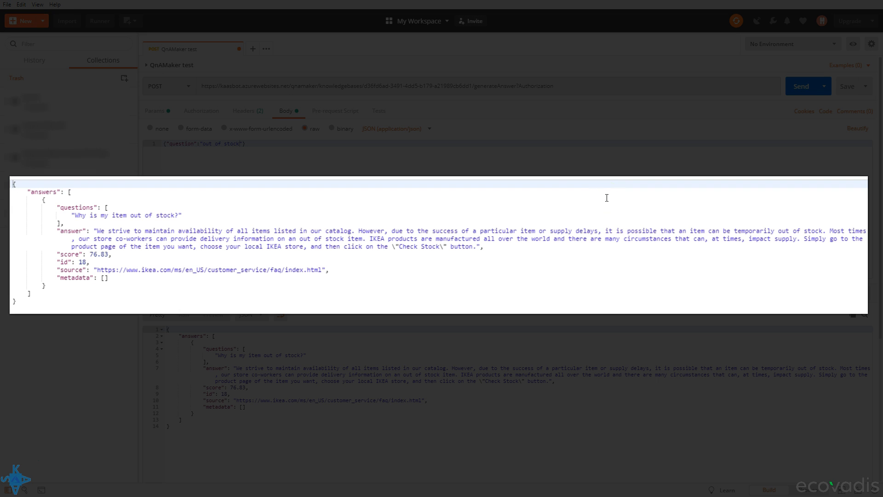